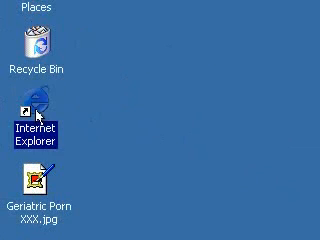
# Drop the old Internet Explorer desktop shortcut into the Recycle Bin and return to Firefox
pyautogui.moveTo(37, 112); pyautogui.dragTo(42, 120)
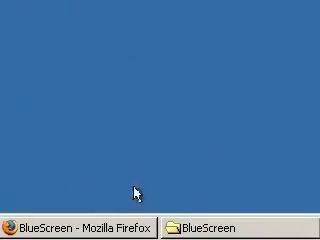
pyautogui.click(85, 229)
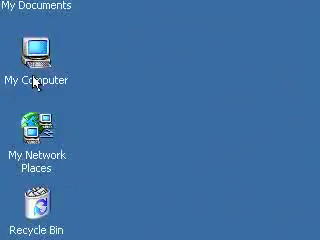
# Navigate via My Computer and Local Disk (C:) to the BlueScreen folder and select SysInternalsBluescreen.scr
pyautogui.doubleClick(35, 80)
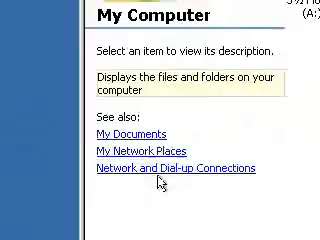
pyautogui.doubleClick(78, 71)
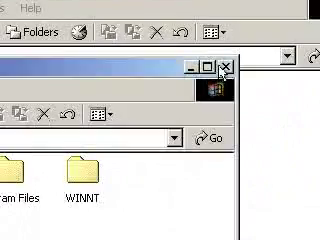
pyautogui.click(225, 67)
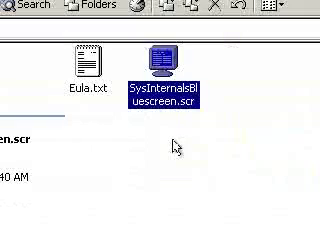
pyautogui.click(175, 147)
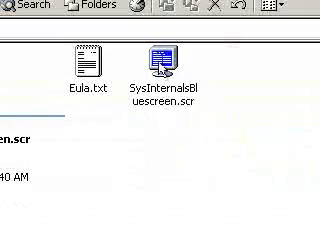
pyautogui.click(163, 75)
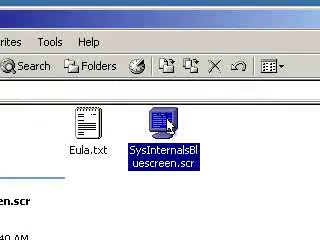
# Create a desktop shortcut to SysInternalsBluescreen.scr via Create Shortcut(s) Here
pyautogui.moveTo(168, 125); pyautogui.dragTo(146, 177)
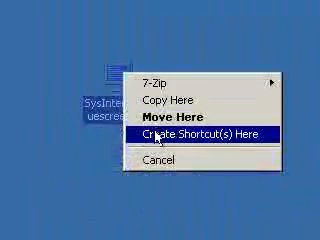
pyautogui.click(157, 135)
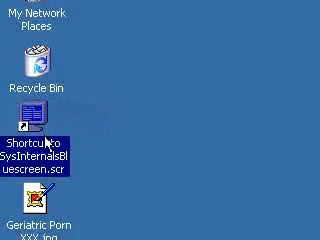
# Rename the new shortcut to 'Internet Explorer'
pyautogui.click(45, 163)
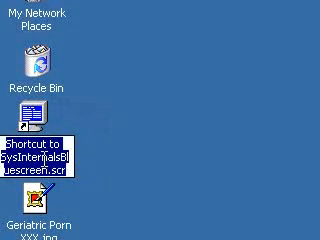
pyautogui.write('Internet')
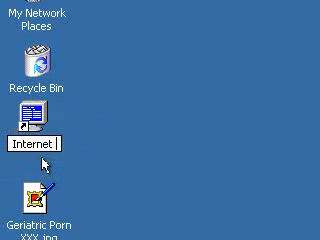
pyautogui.write('rer')
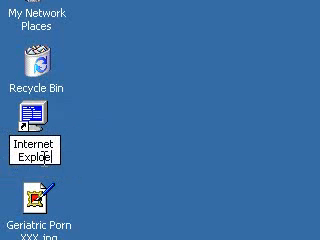
pyautogui.press('BackSpace')
pyautogui.press('BackSpace')
pyautogui.write('rer')
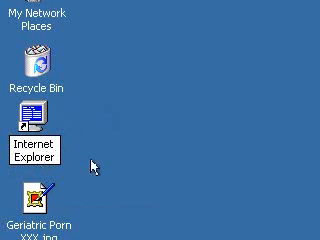
pyautogui.press('Return')
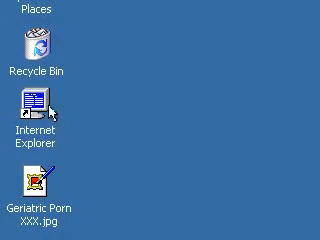
# Bring up the shortcut's Properties and browse for a different icon file
pyautogui.rightClick(43, 108)
pyautogui.click(124, 168)
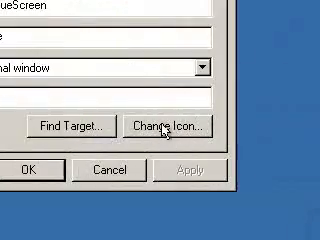
pyautogui.click(240, 128)
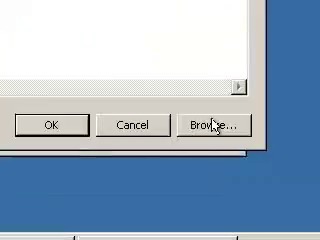
pyautogui.click(212, 125)
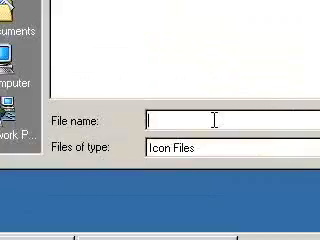
# Select IEXPLORE.EXE in C:\Program Files\Internet Explorer and pick its Internet Explorer icon
pyautogui.click(178, 110)
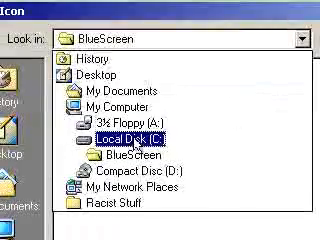
pyautogui.click(135, 140)
pyautogui.doubleClick(105, 102)
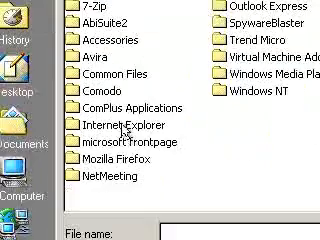
pyautogui.click(130, 130)
pyautogui.doubleClick(130, 126)
pyautogui.click(115, 74)
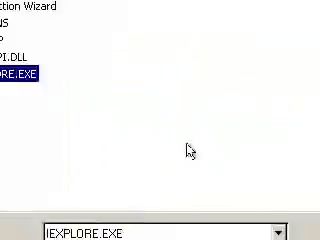
pyautogui.click(157, 170)
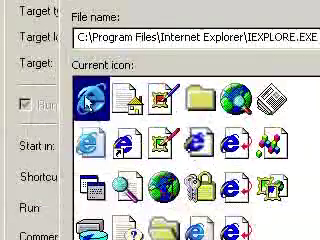
pyautogui.doubleClick(92, 96)
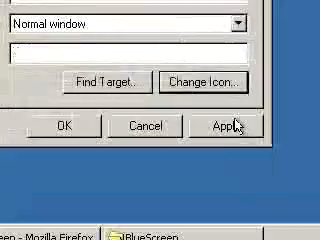
# Apply the IEXPLORE.EXE icon and close the shortcut's Properties with OK
pyautogui.click(228, 126)
pyautogui.click(148, 126)
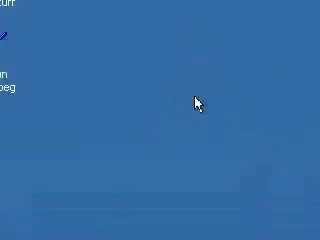